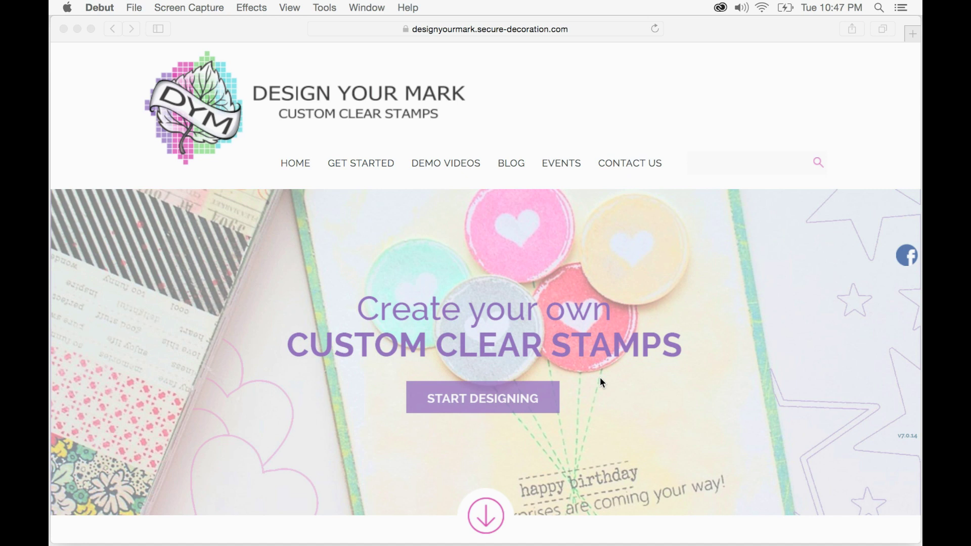
Scroll down the home page to the 3" x 3" ($12.99) and 4" x 6" ($27.99) stamp cards
scroll(601, 379, down, 10)
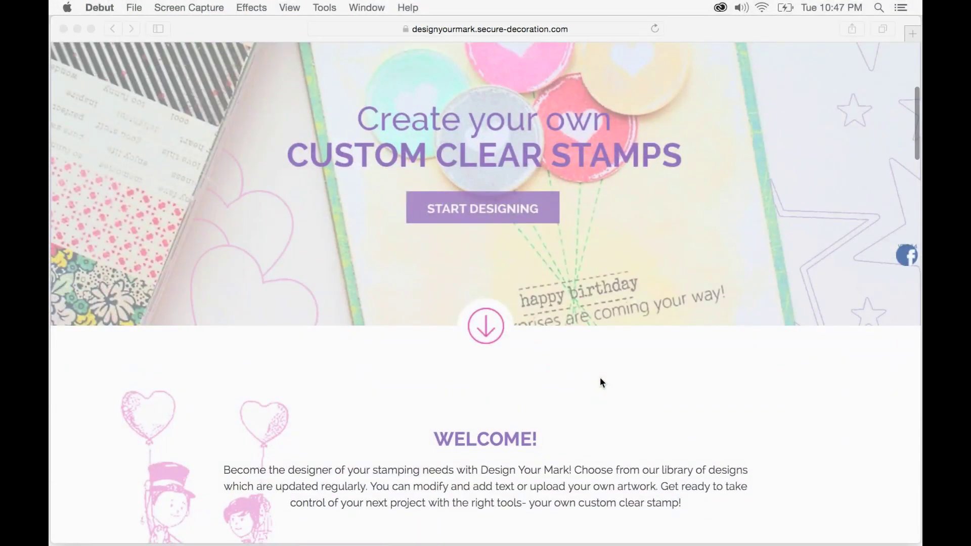
scroll(601, 380, down, 14)
scroll(601, 381, down, 2)
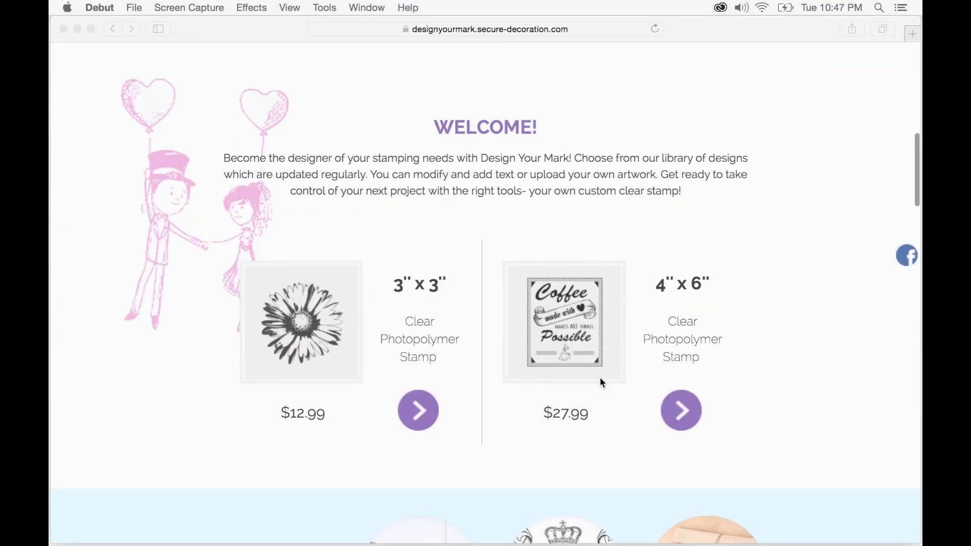
scroll(601, 382, down, 2)
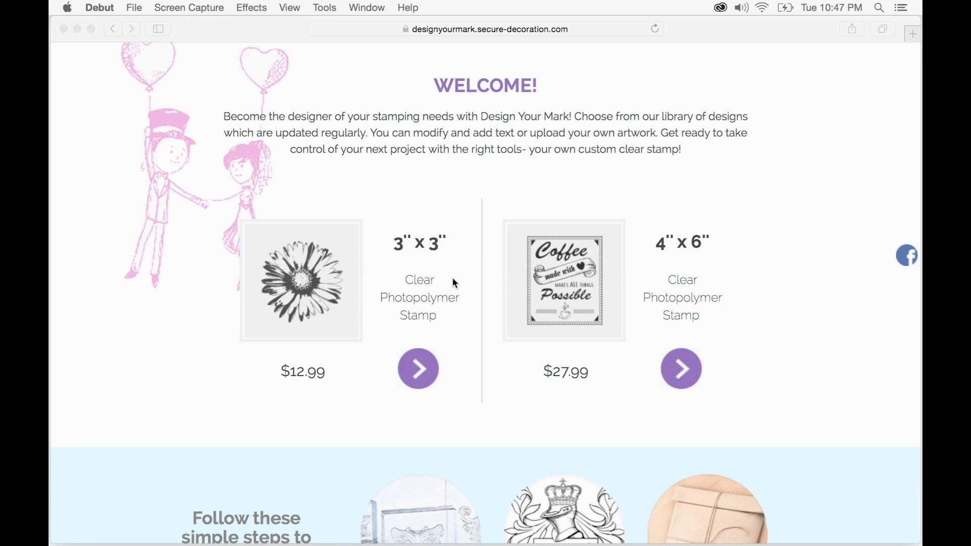
Open the designer for the 3" x 3" clear stamp and choose Add Design to browse artwork
click(407, 364)
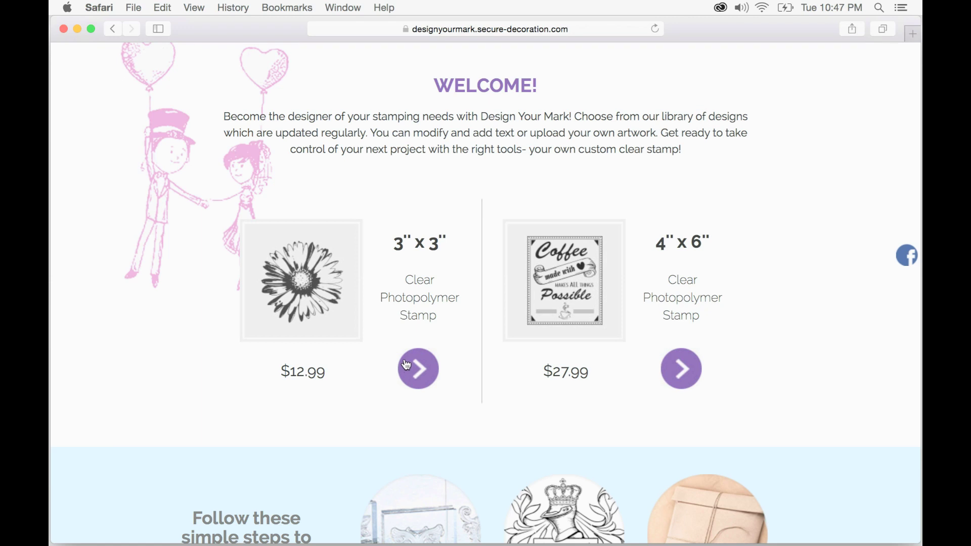
click(408, 364)
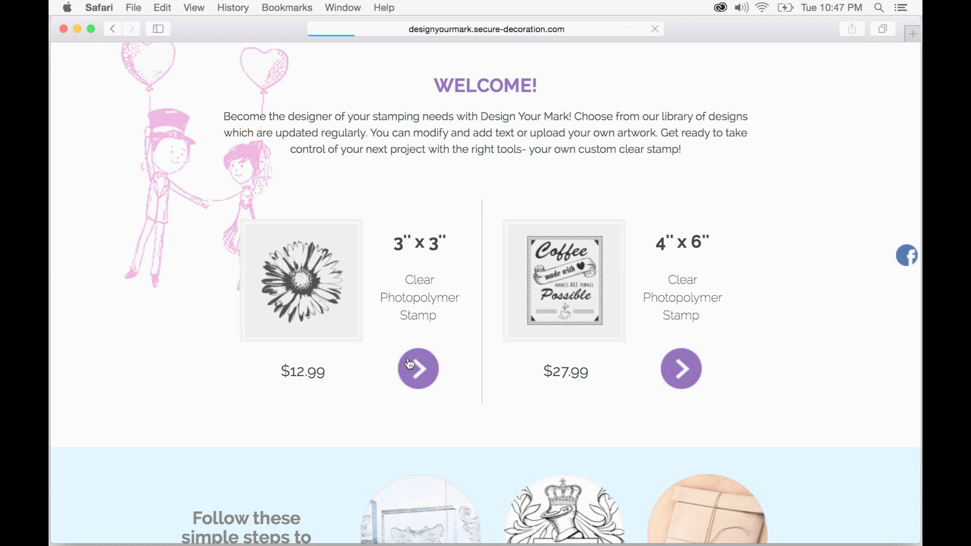
scroll(575, 365, down, 3)
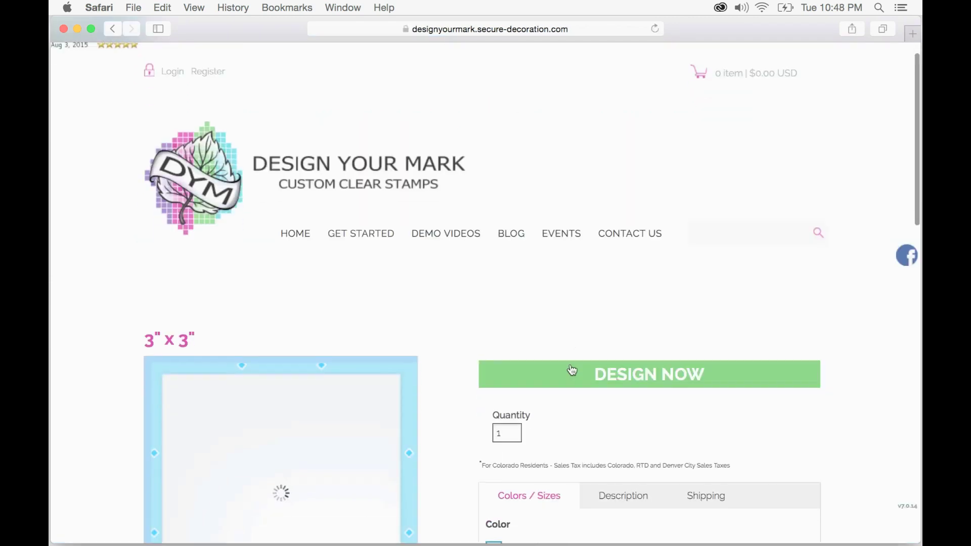
scroll(577, 364, down, 3)
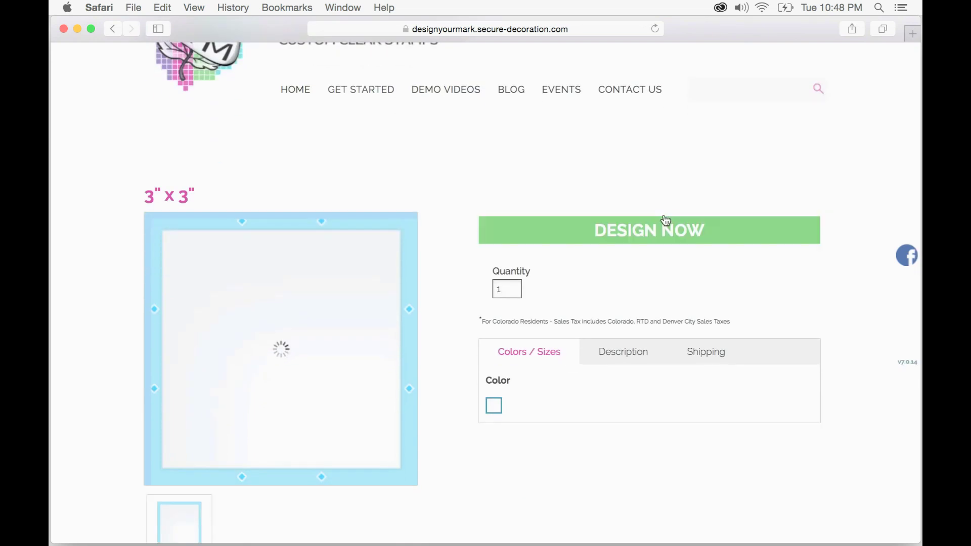
click(666, 221)
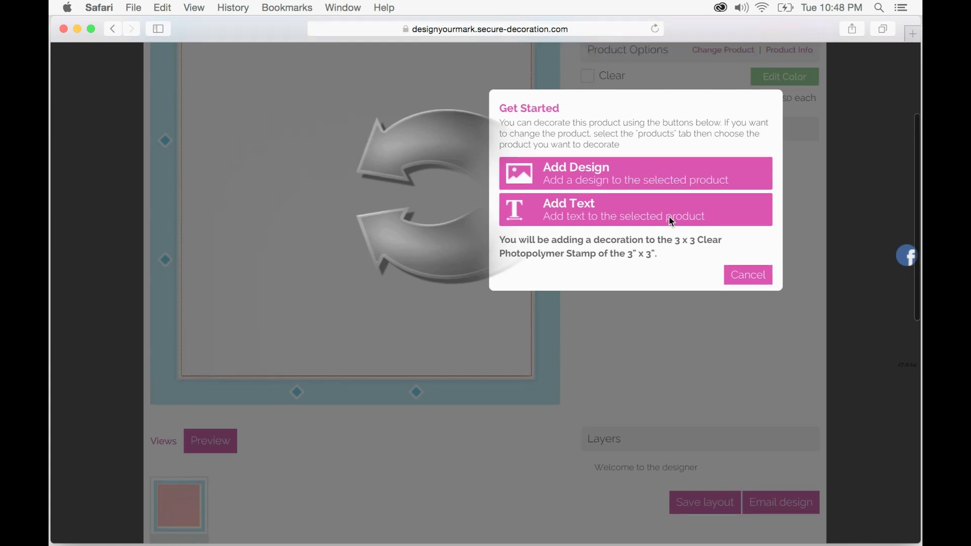
scroll(669, 215, up, 5)
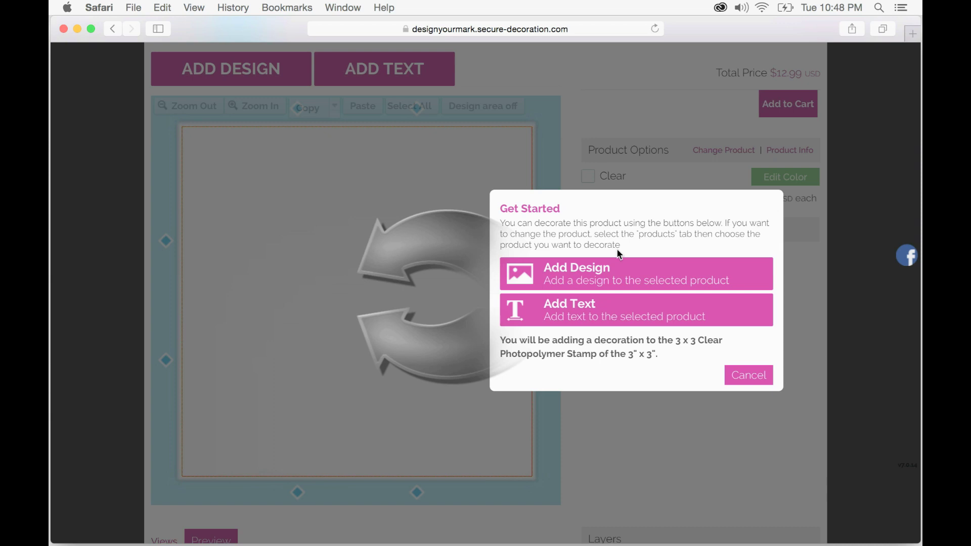
click(557, 265)
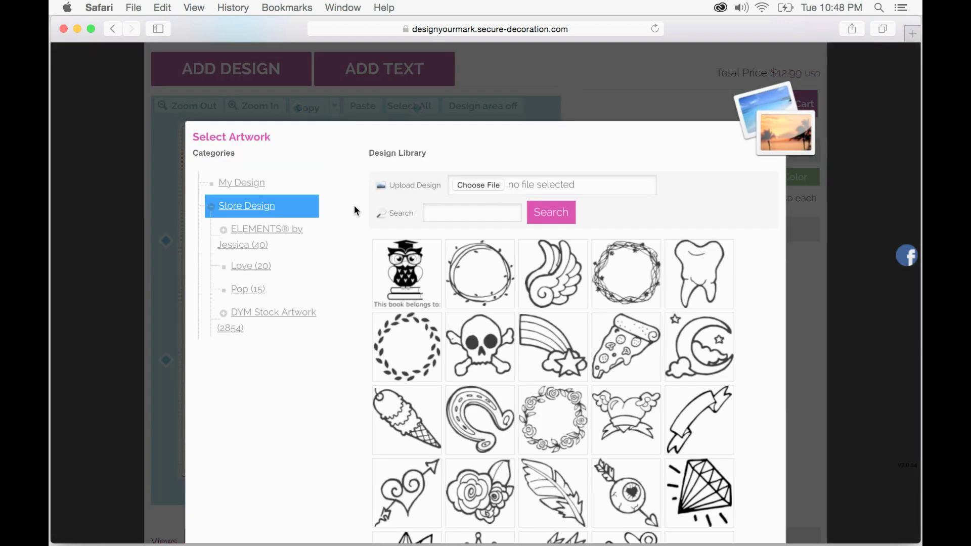
Place the Reef wreath artwork on the canvas as a 3.00in x 2.88in layer
scroll(355, 206, down, 2)
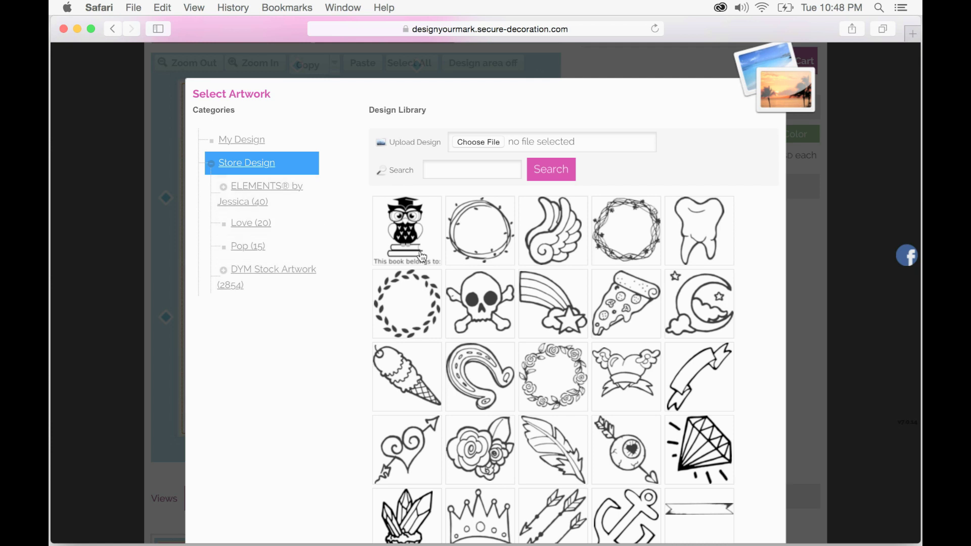
click(449, 246)
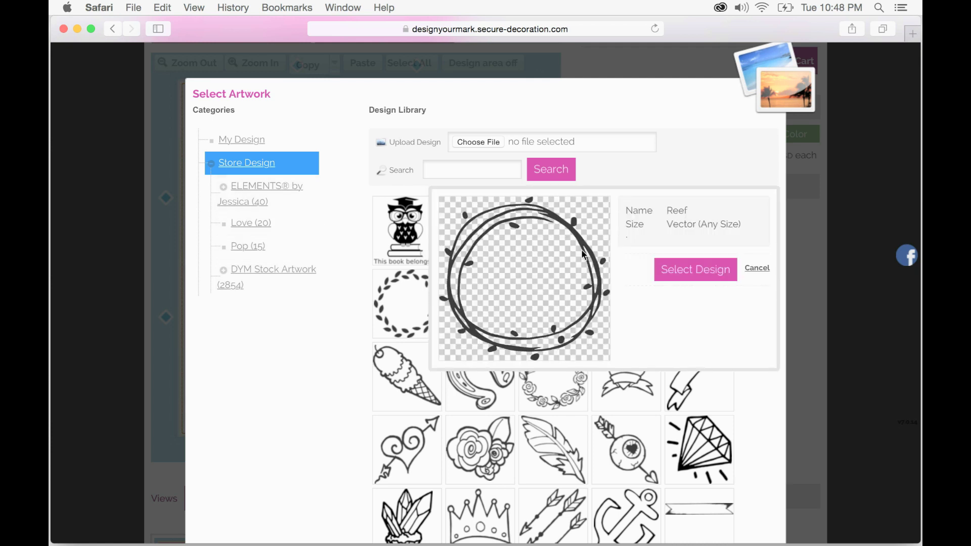
click(681, 269)
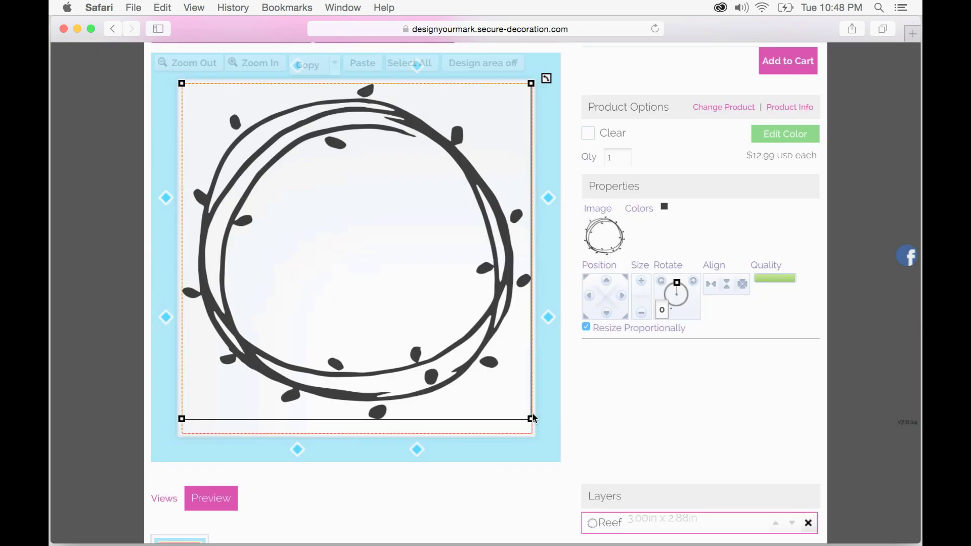
Shrink the Reef wreath to about 2.02in x 1.95in and shift it up toward top centre
drag(527, 415, 495, 372)
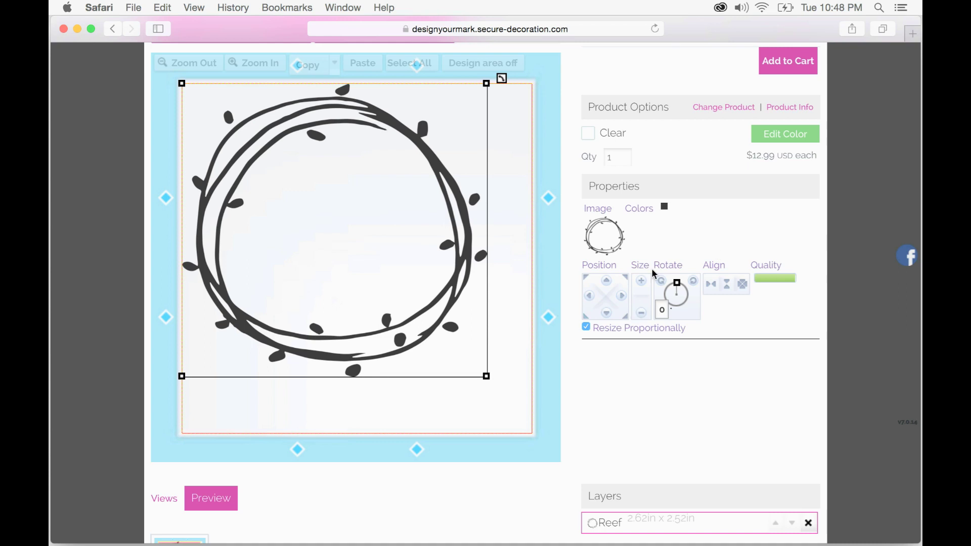
click(632, 311)
click(632, 311)
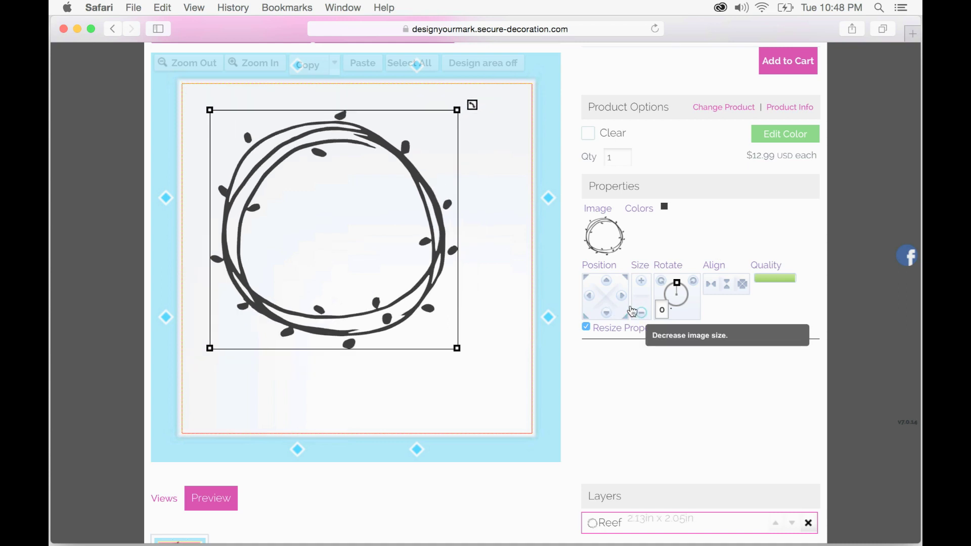
click(632, 311)
scroll(633, 311, up, 1)
scroll(633, 311, up, 3)
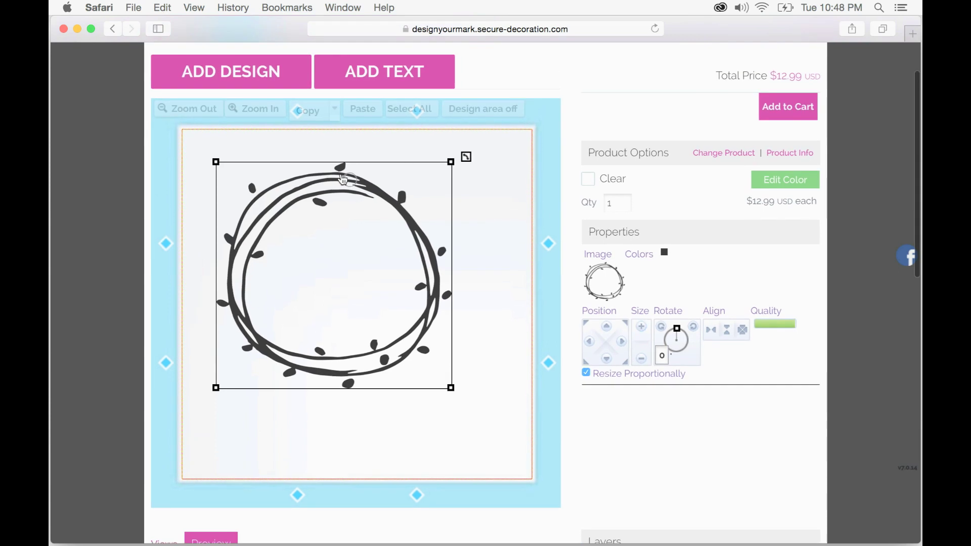
drag(343, 179, 371, 171)
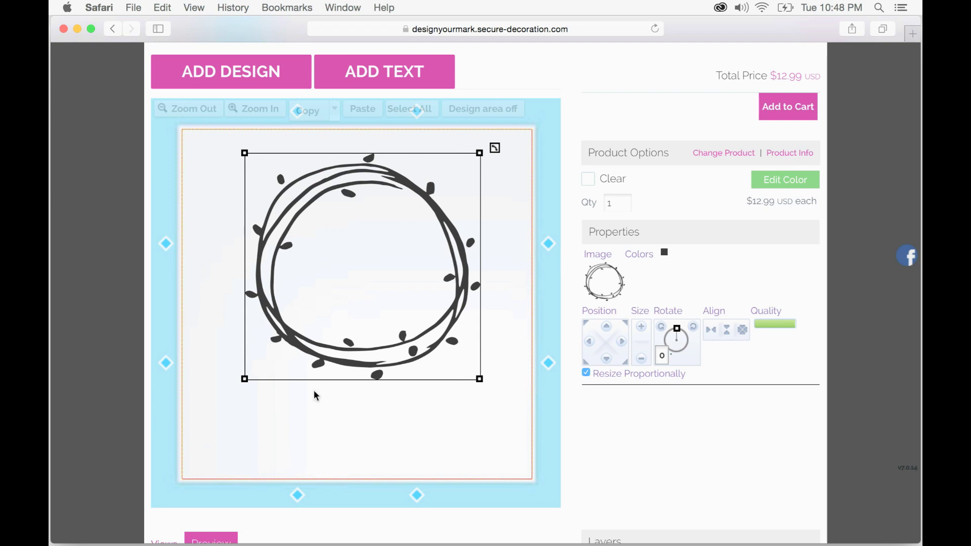
Drag the wreath slightly lower so it sits roughly centred on the 3" x 3" stamp
scroll(615, 476, down, 3)
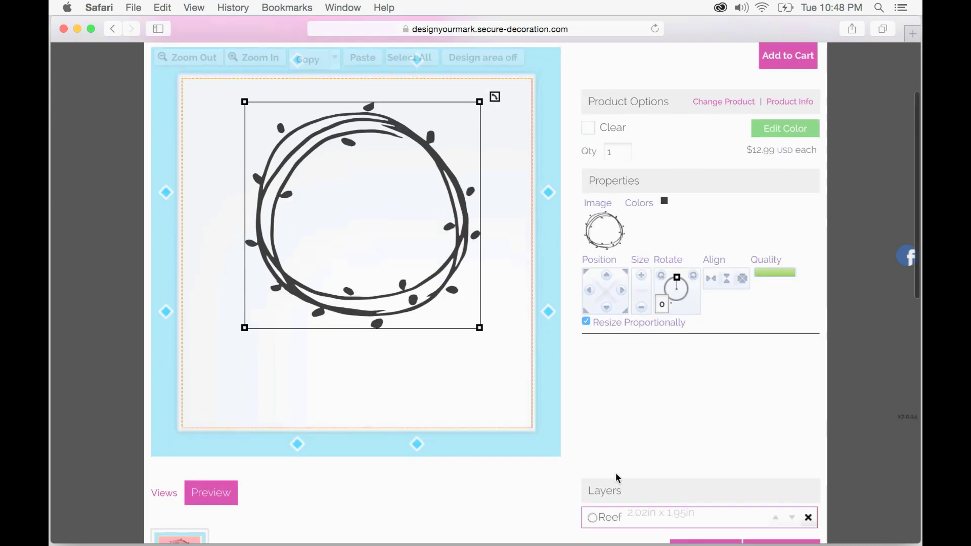
scroll(615, 472, down, 1)
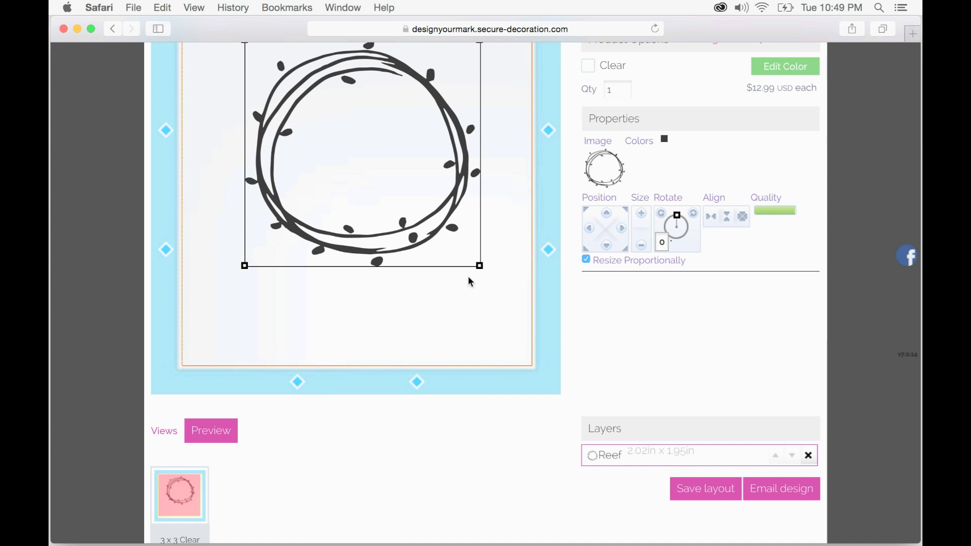
scroll(420, 237, up, 3)
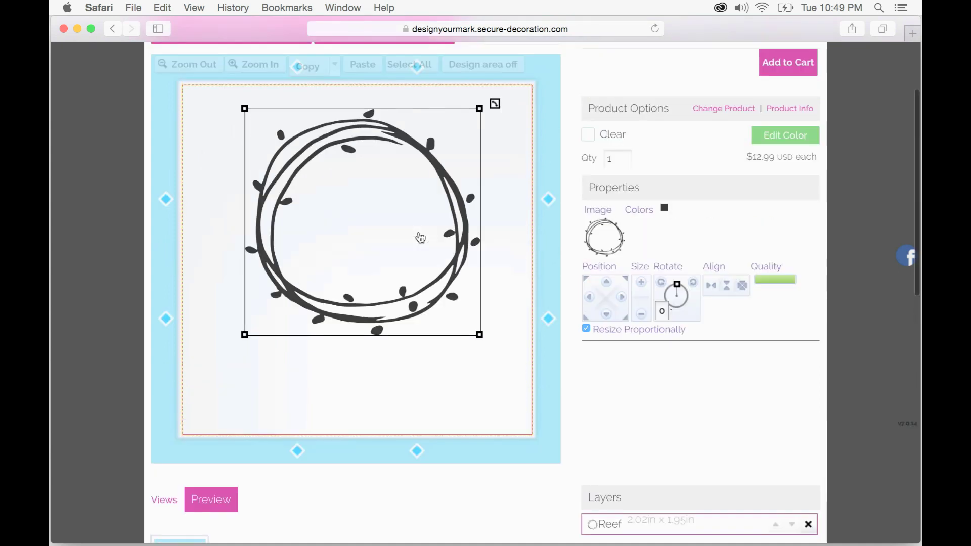
scroll(420, 238, up, 3)
click(374, 203)
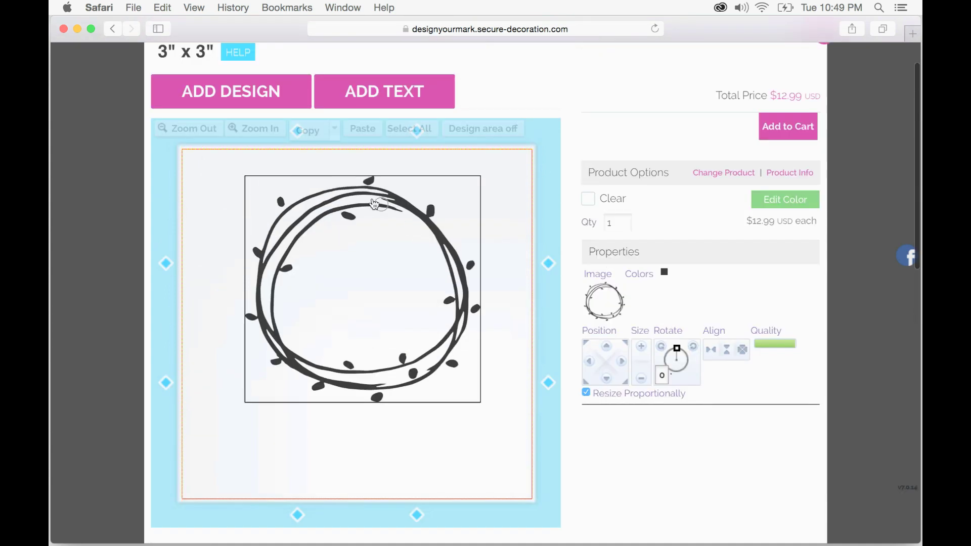
drag(374, 203, 378, 217)
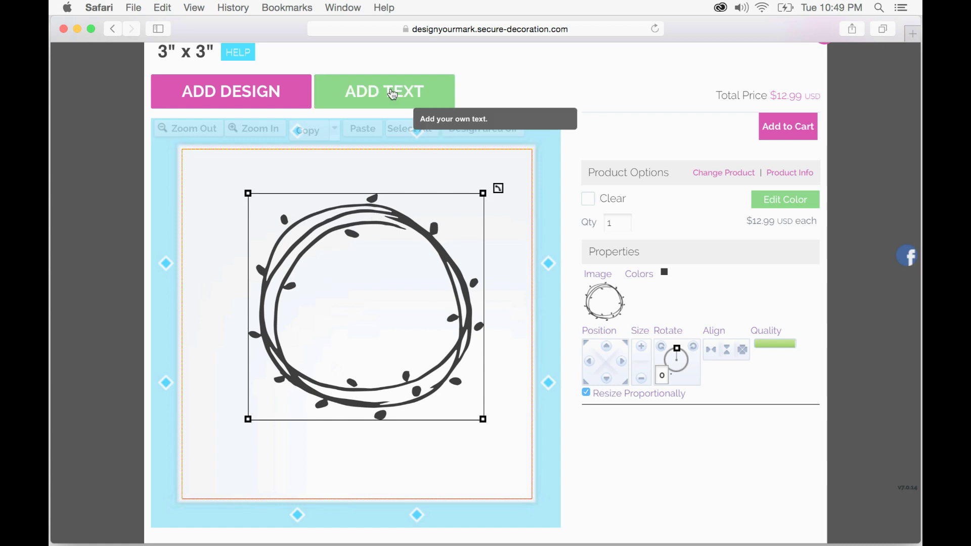
Add the text 'Jessica' centred inside the wreath and resize it slightly
click(393, 94)
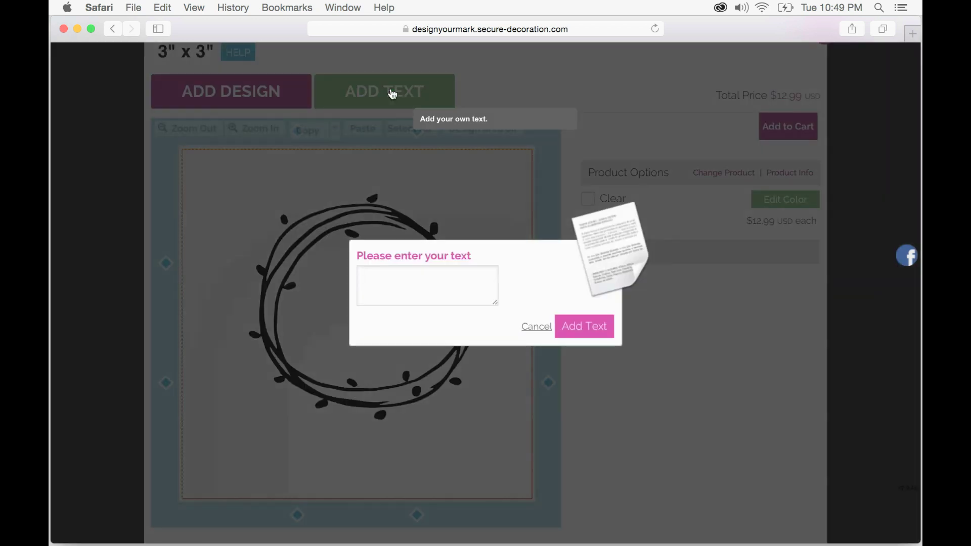
text(J)
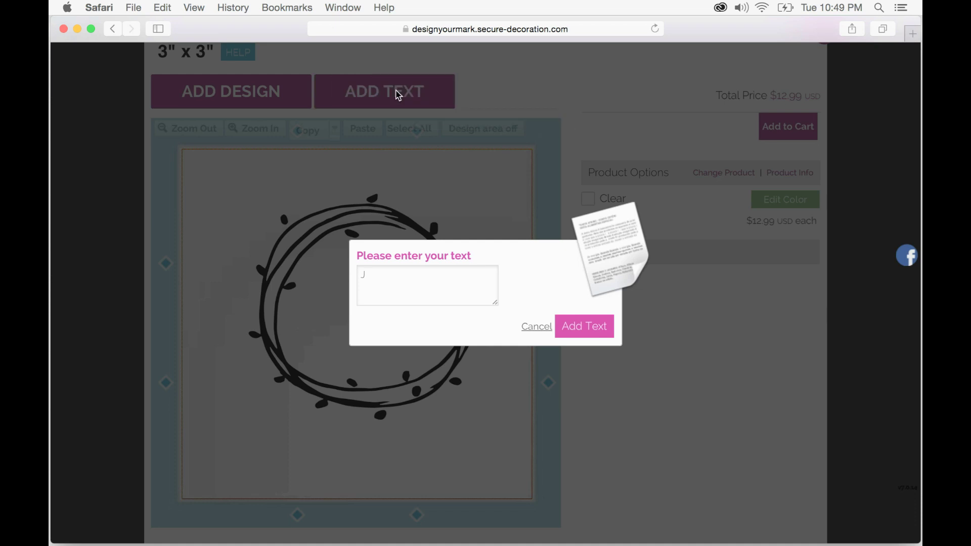
text(essica)
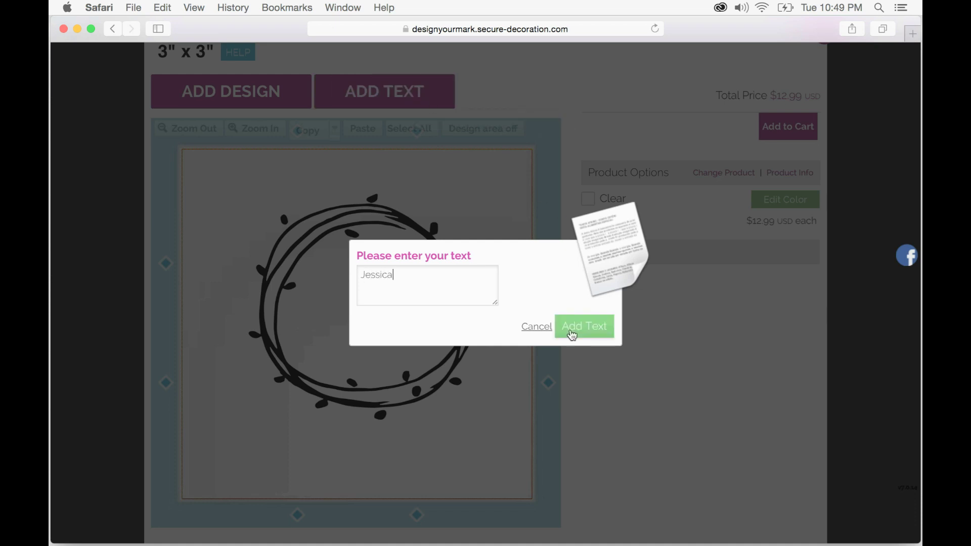
click(573, 327)
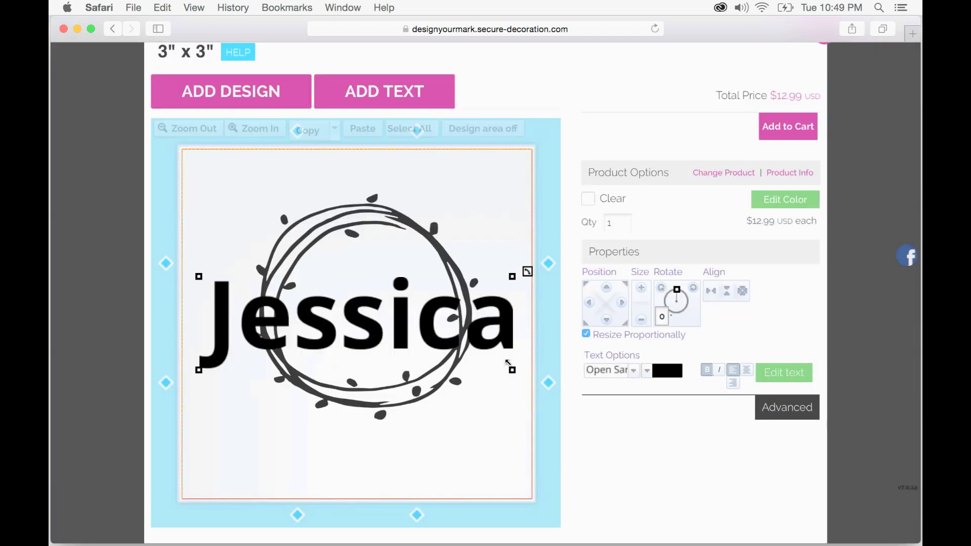
drag(512, 369, 362, 314)
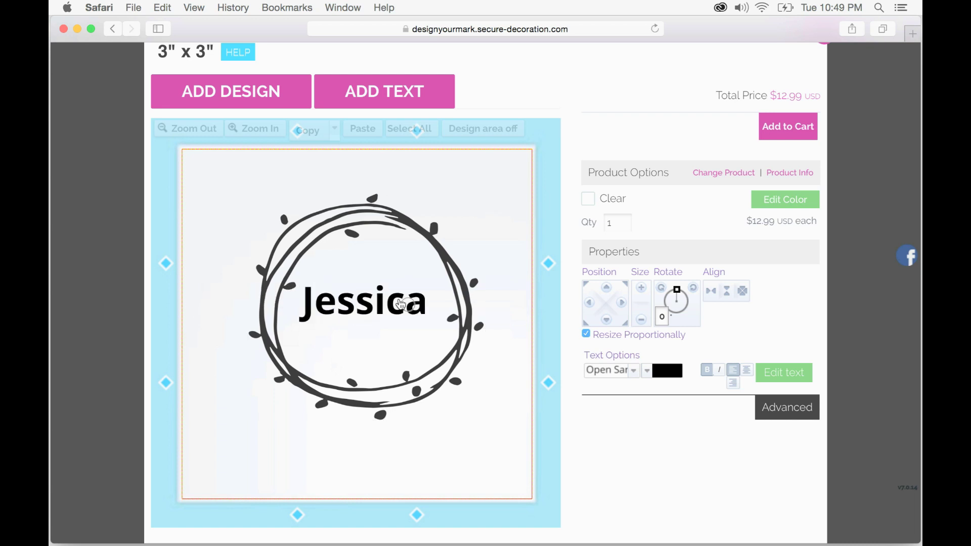
click(407, 307)
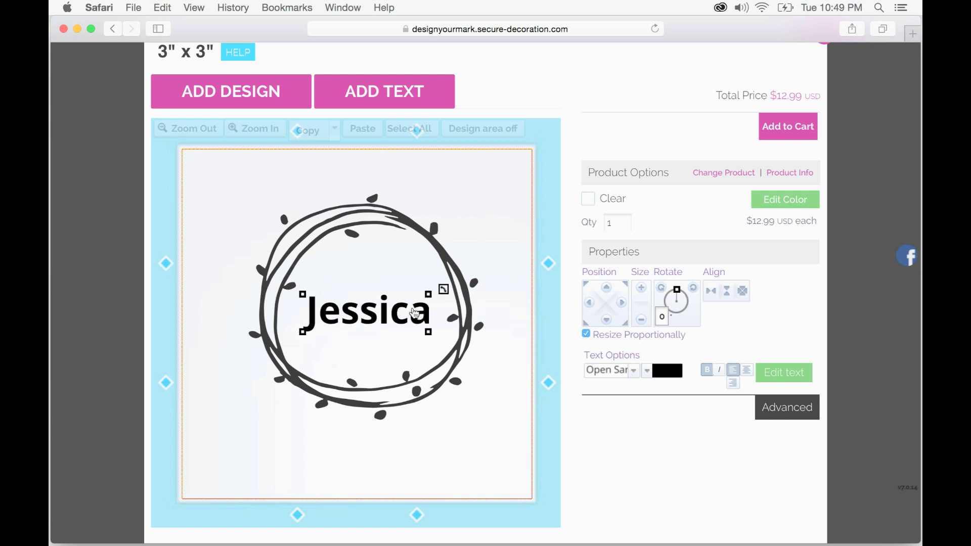
click(626, 365)
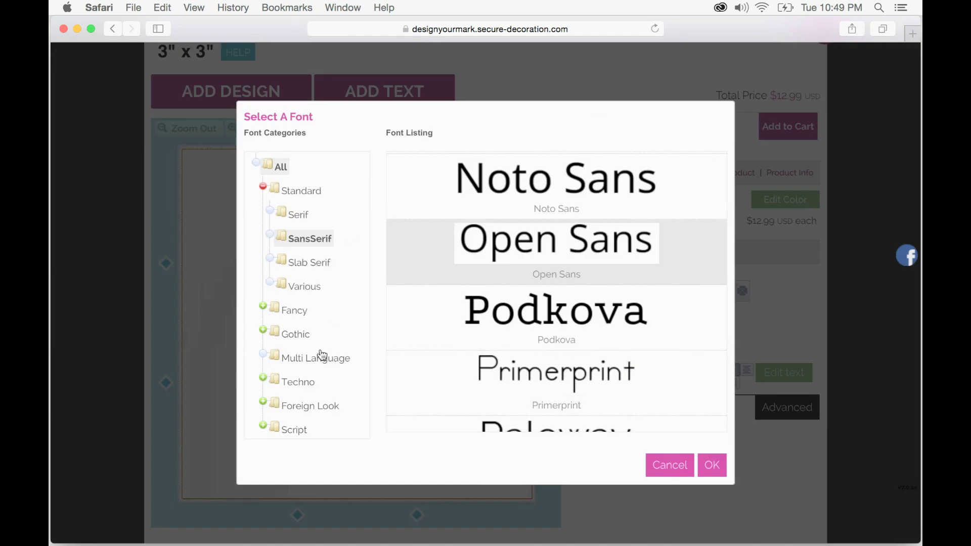
Switch the Jessica text to the Primerprint font
scroll(306, 411, down, 1)
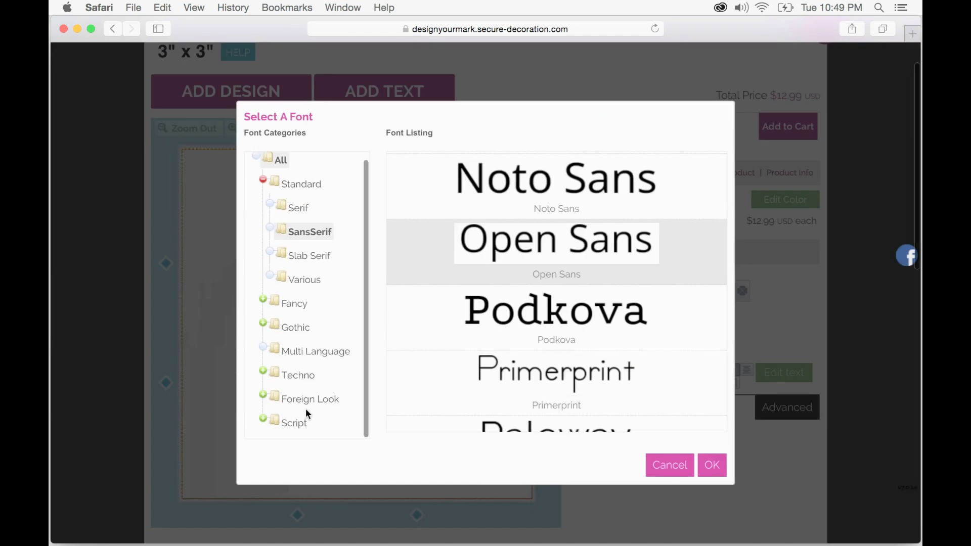
click(530, 373)
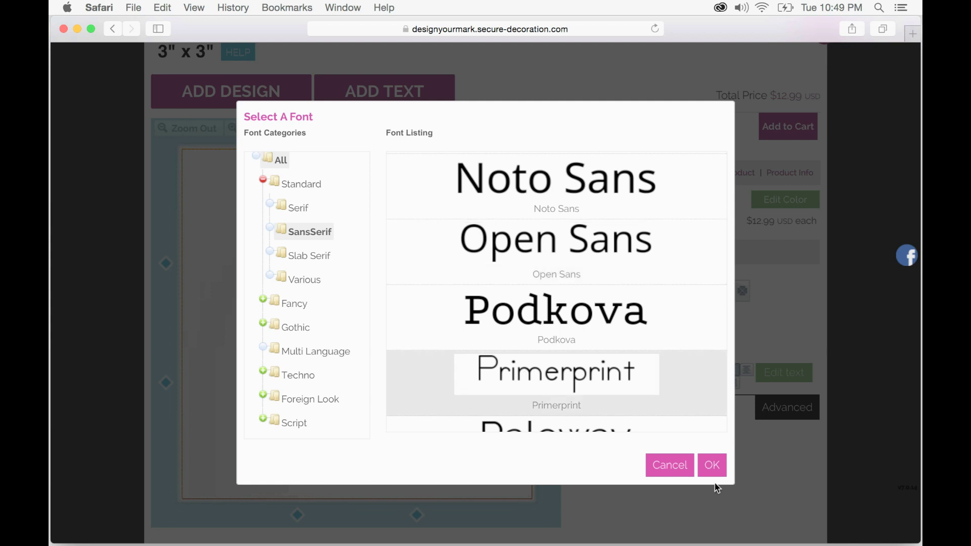
click(712, 468)
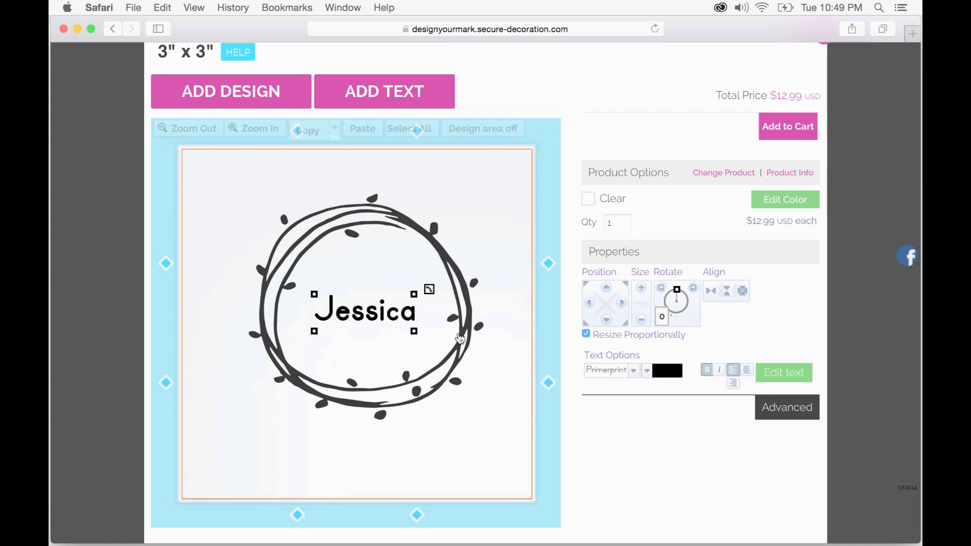
Enlarge 'Jessica' and place it below the wreath, fully inside the stamp area
drag(413, 331, 429, 341)
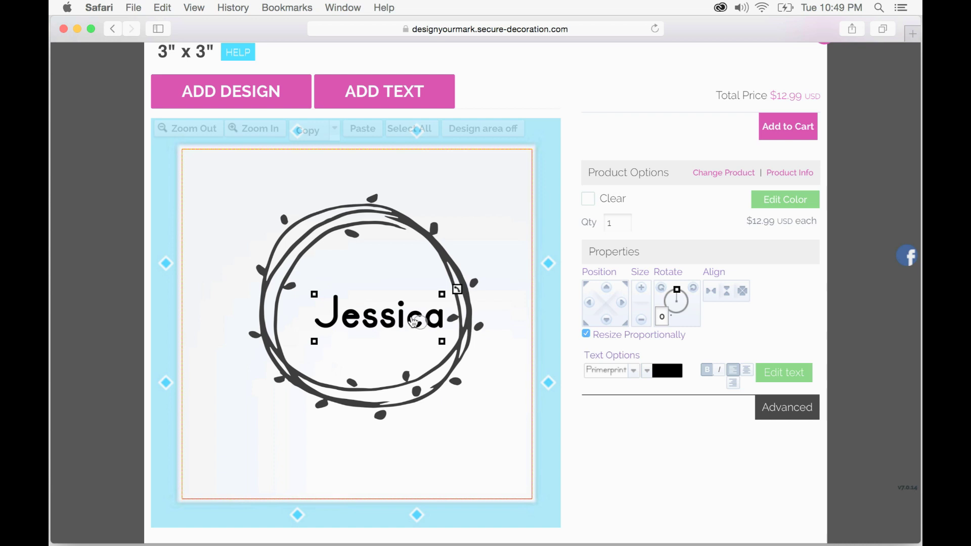
drag(412, 321, 385, 468)
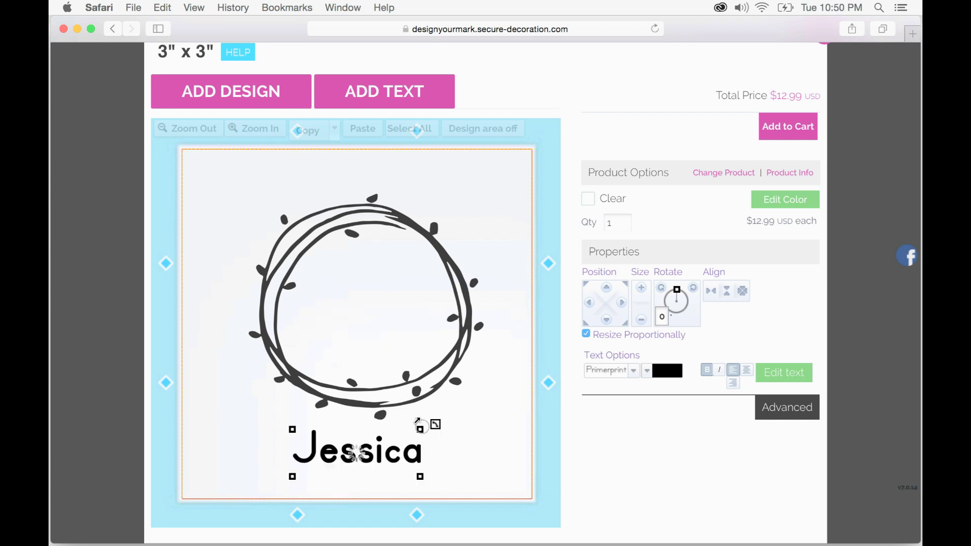
drag(426, 421, 488, 397)
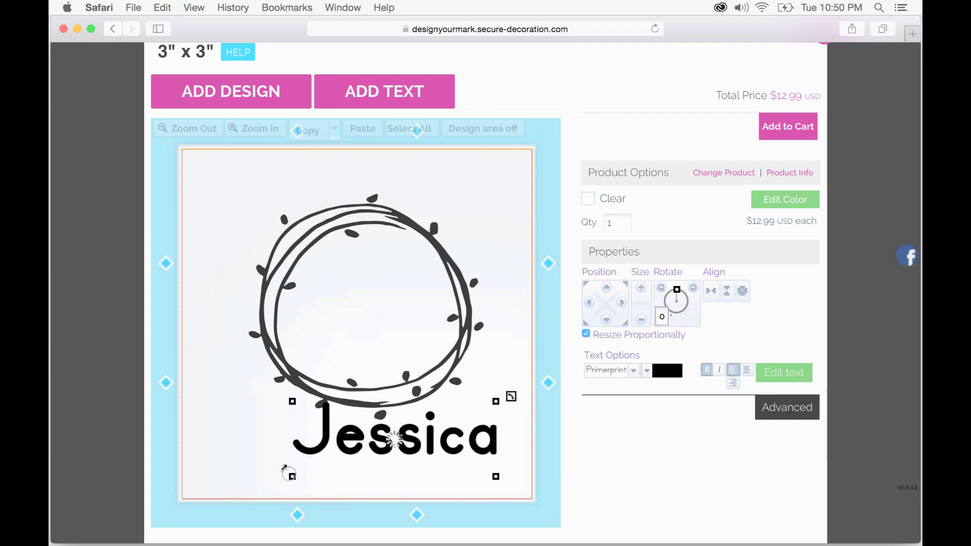
drag(284, 469, 206, 487)
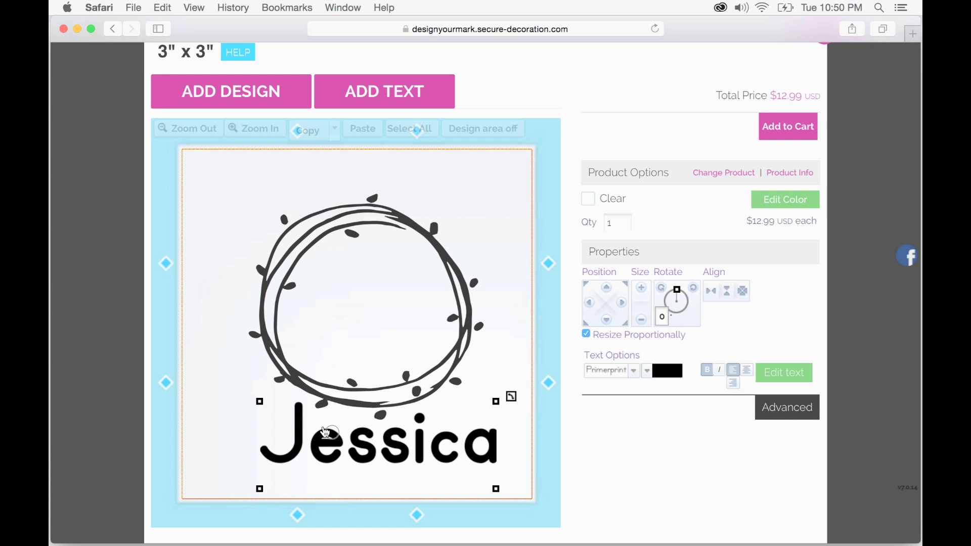
drag(325, 433, 310, 443)
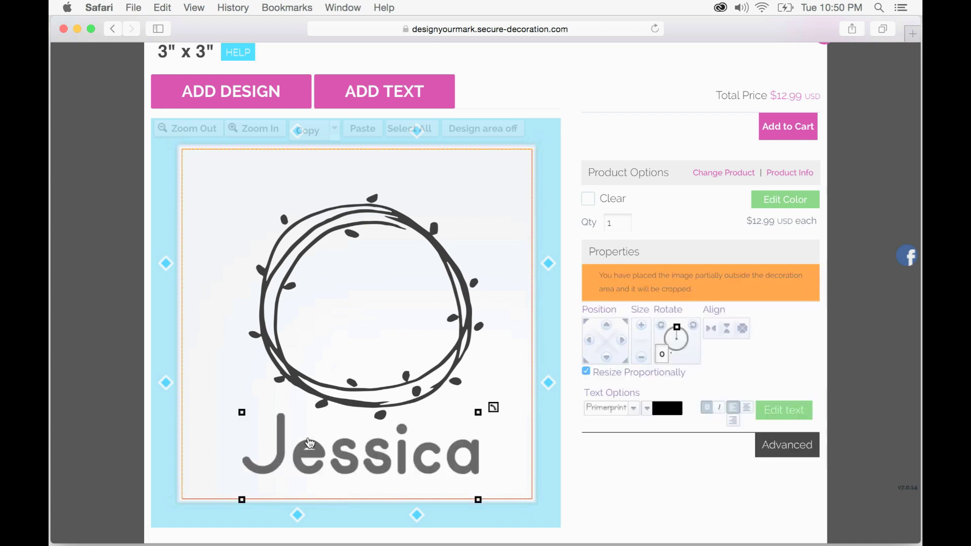
click(336, 439)
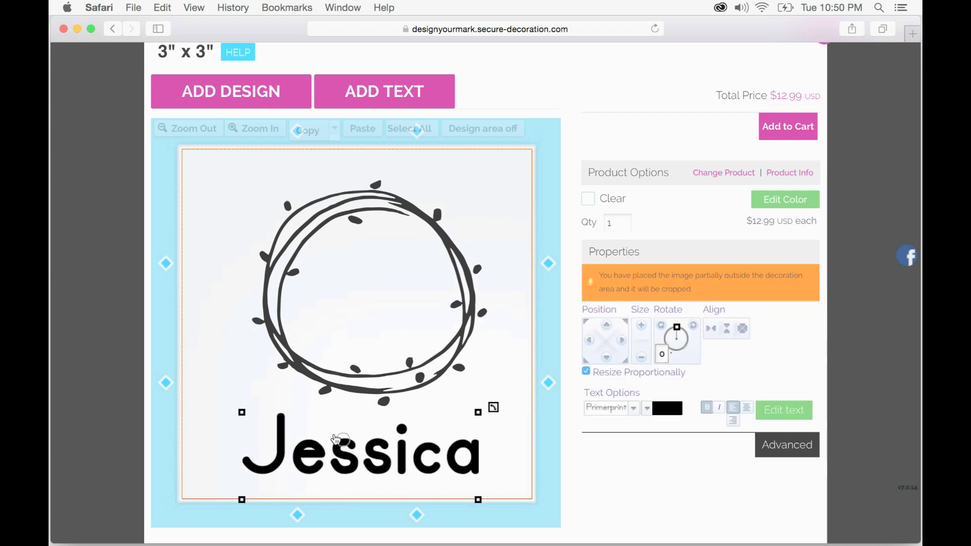
drag(335, 439, 328, 468)
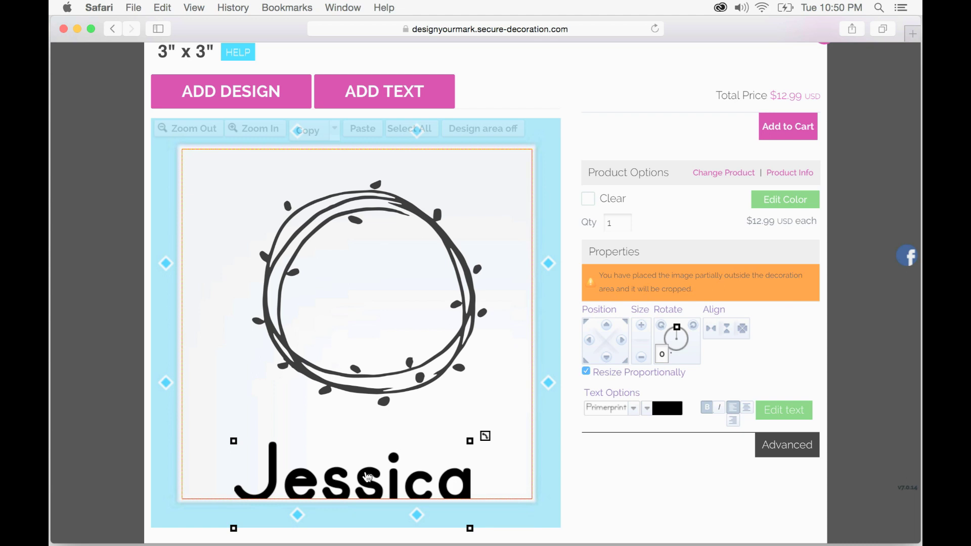
drag(368, 485, 373, 446)
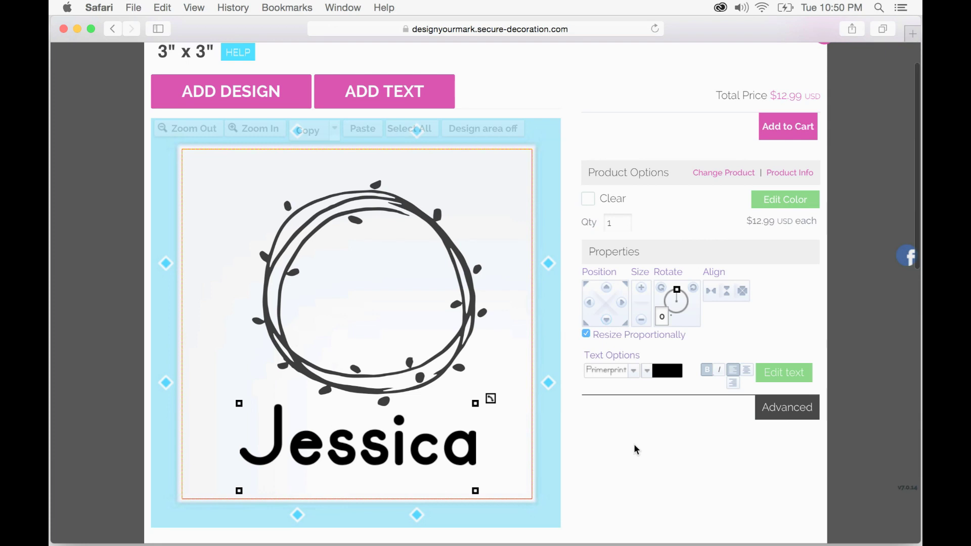
scroll(635, 448, down, 3)
scroll(633, 444, down, 2)
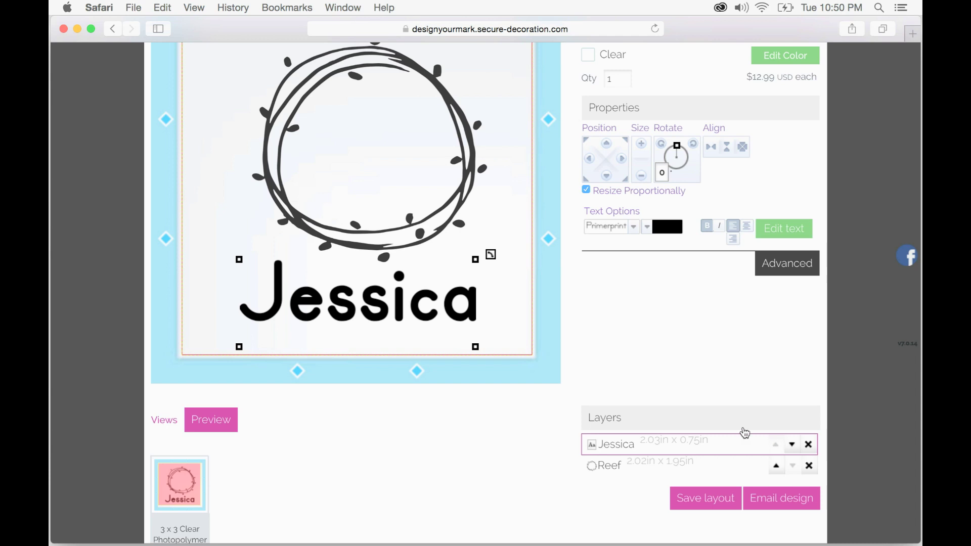
click(391, 212)
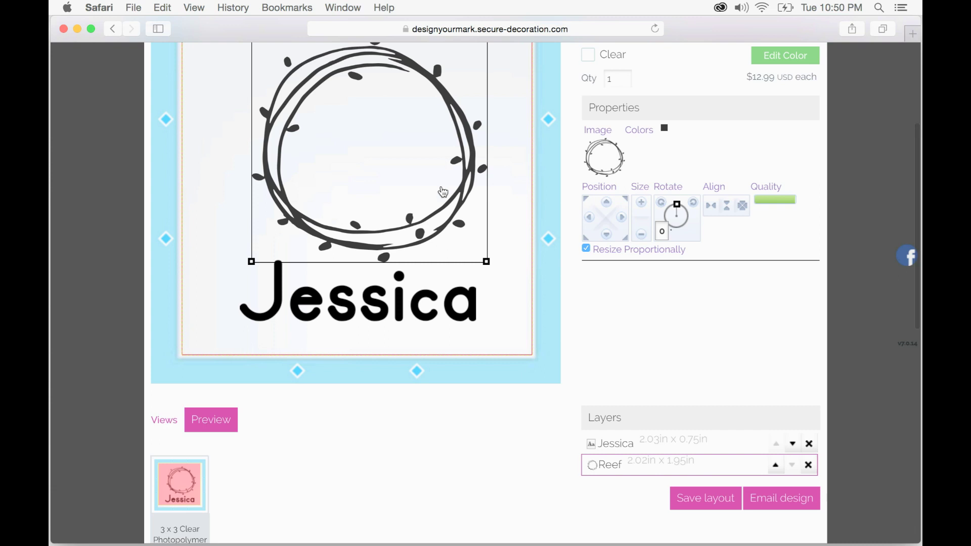
scroll(443, 192, up, 5)
click(379, 422)
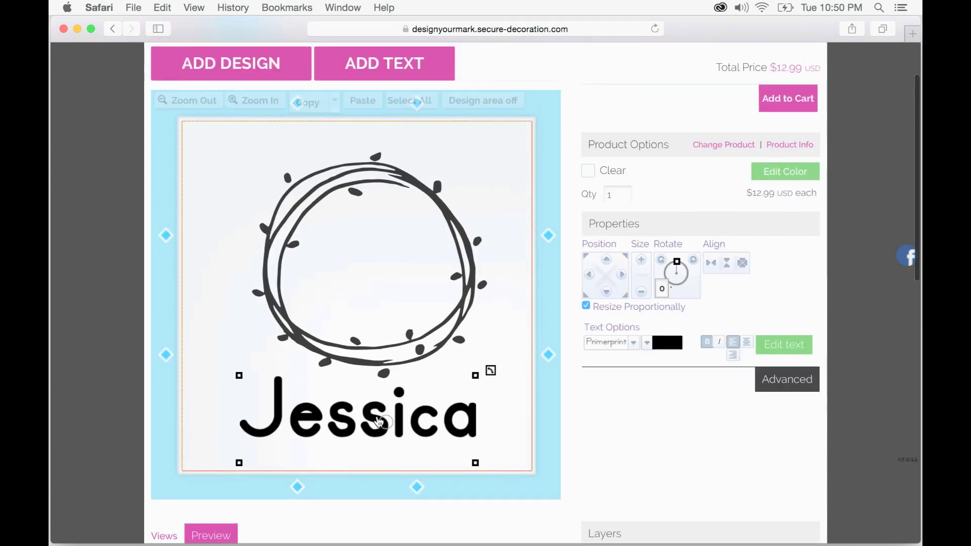
Add a 'JL' monogram, shrink it and centre it inside the wreath above Jessica
drag(379, 421, 377, 428)
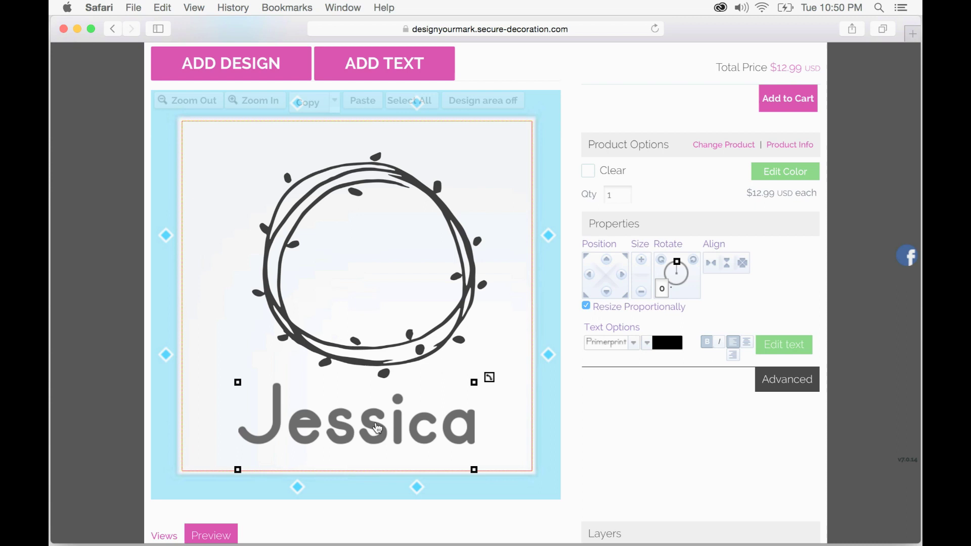
click(411, 57)
click(576, 325)
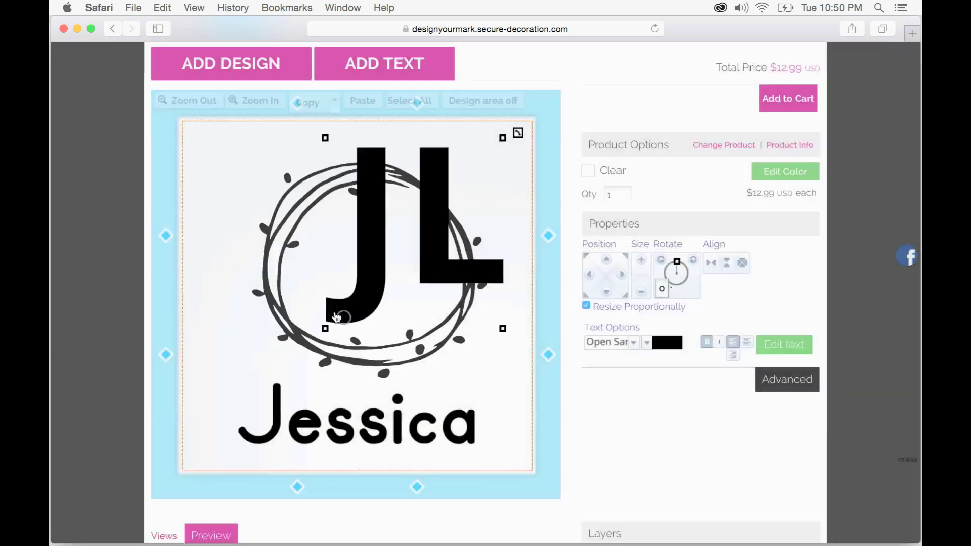
drag(342, 309, 427, 255)
drag(452, 182, 440, 200)
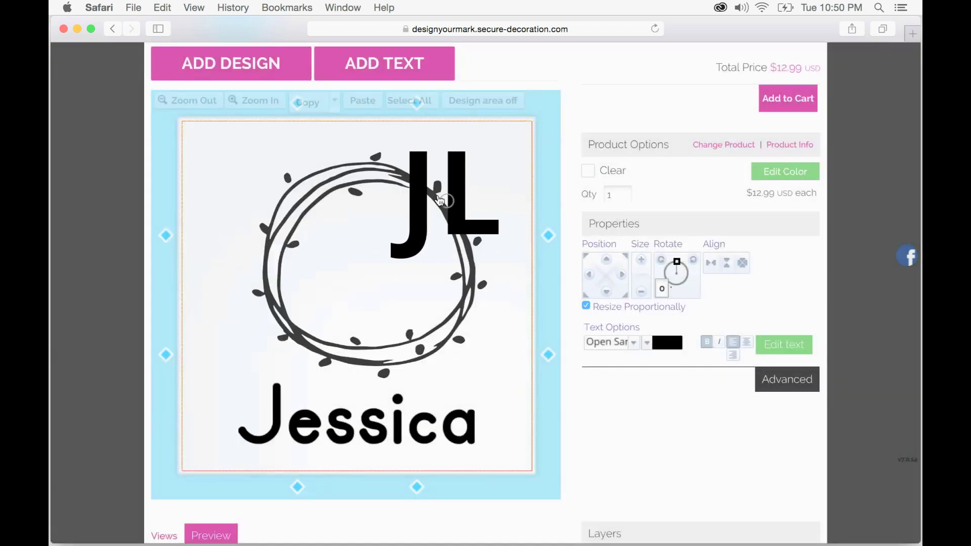
drag(440, 201, 372, 265)
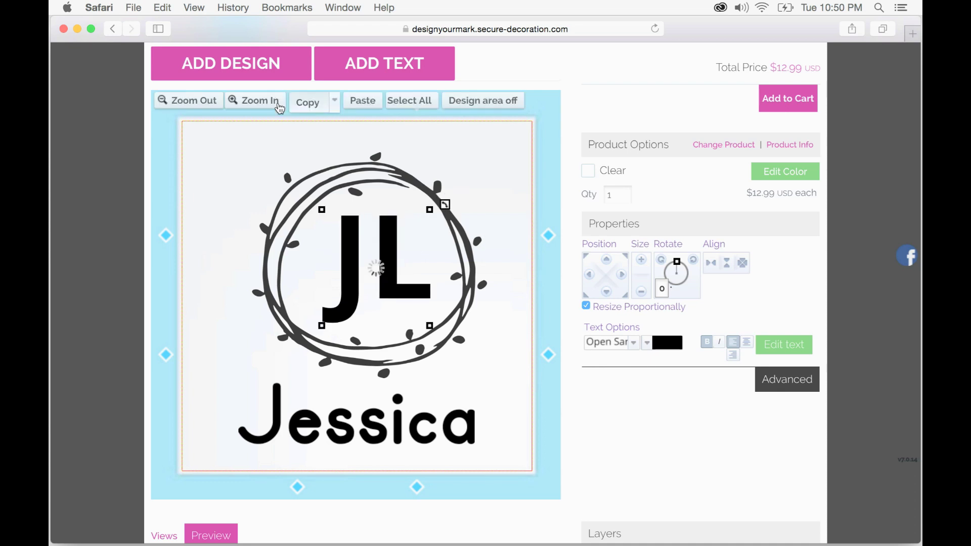
click(779, 93)
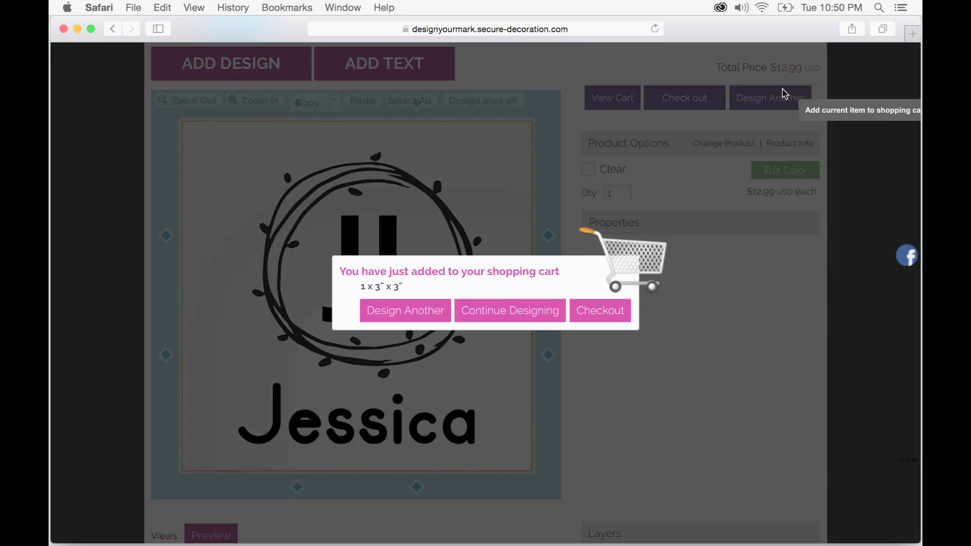
Proceed to checkout to view the cart showing the 3" x 3" stamp at $12.99
click(605, 370)
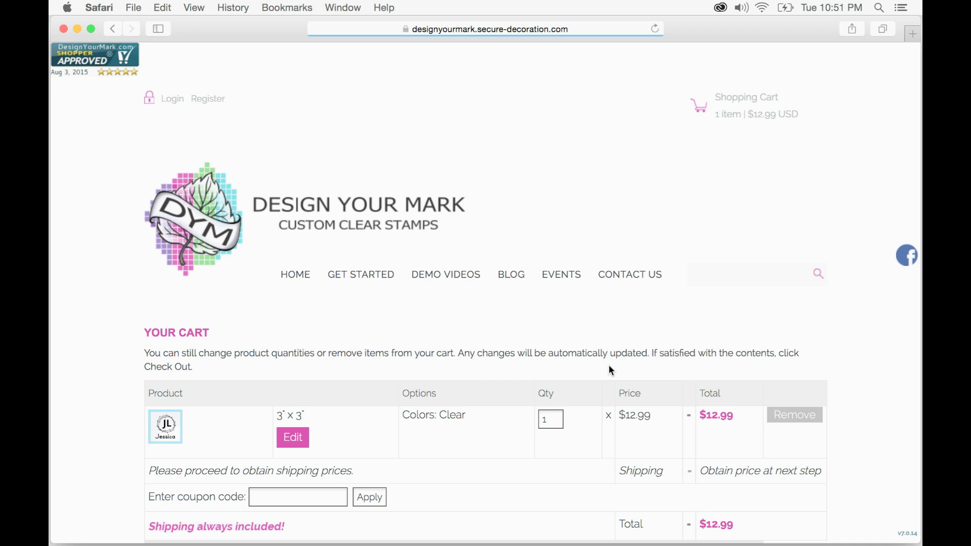
scroll(871, 351, down, 3)
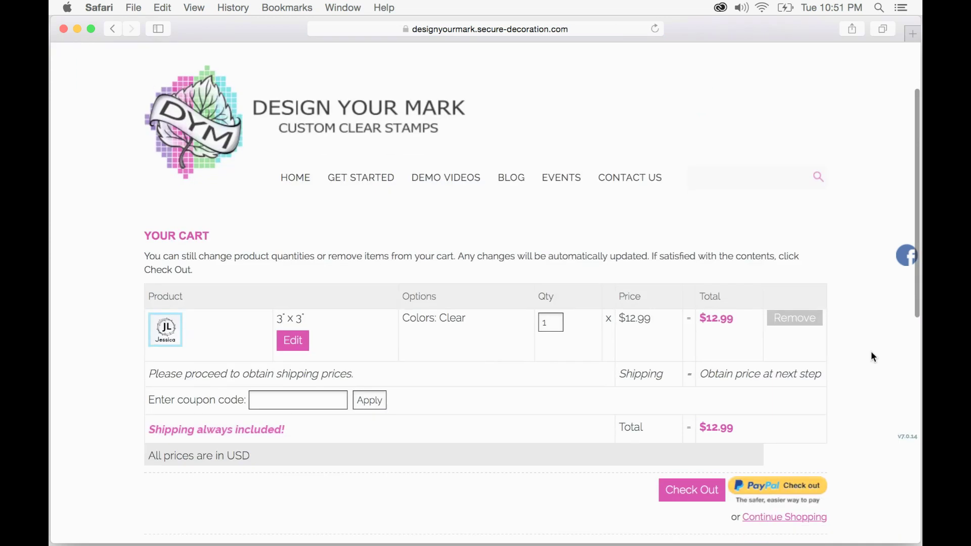